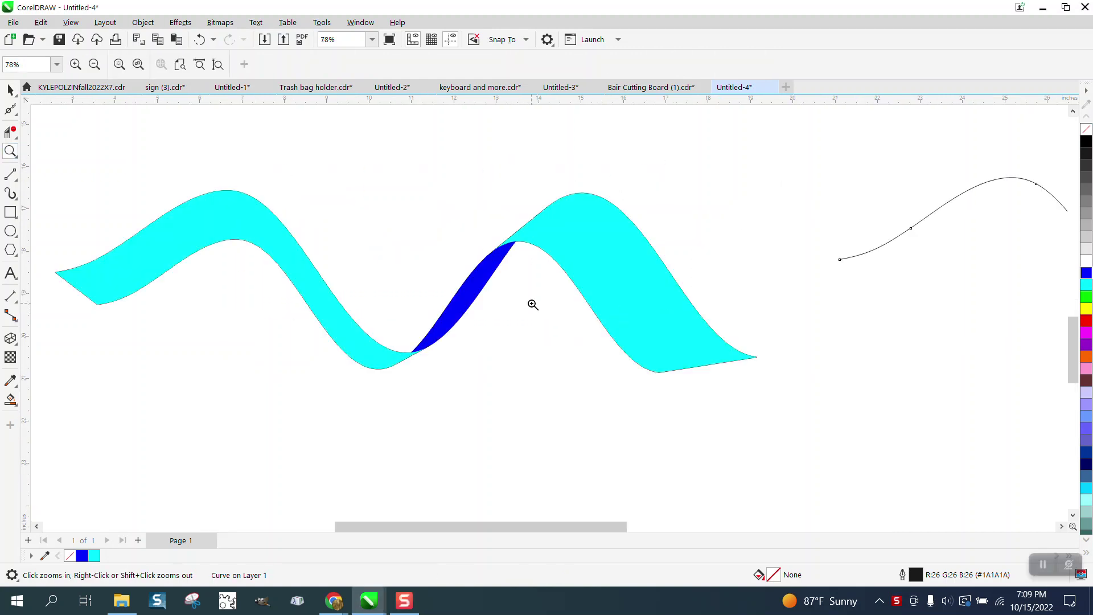
Step: Zoom out to the whole page and select the wavy curve
right_click(396, 271)
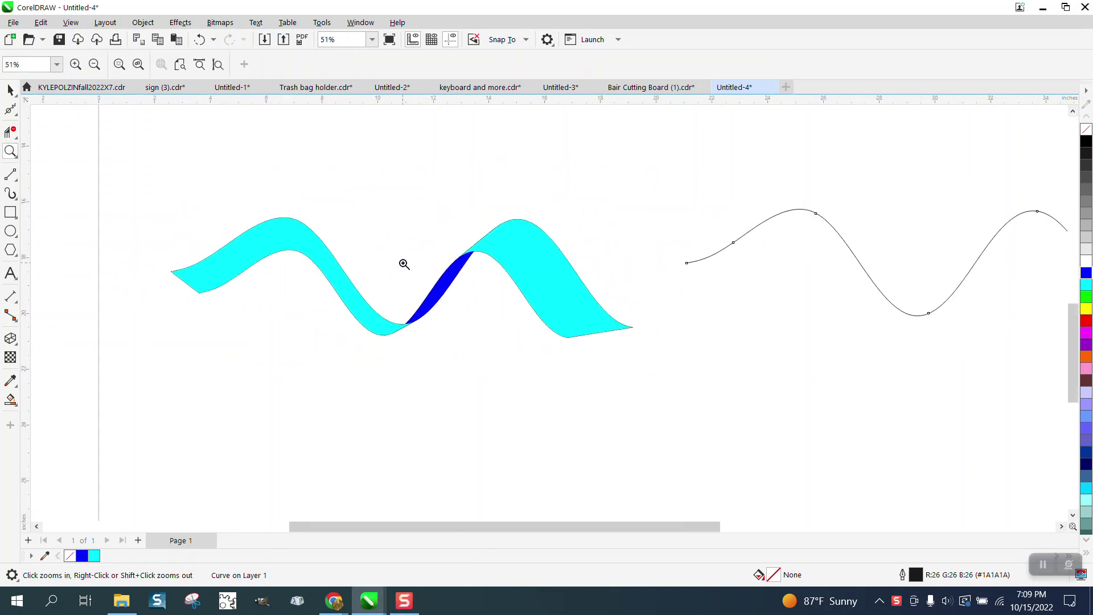
right_click(715, 255)
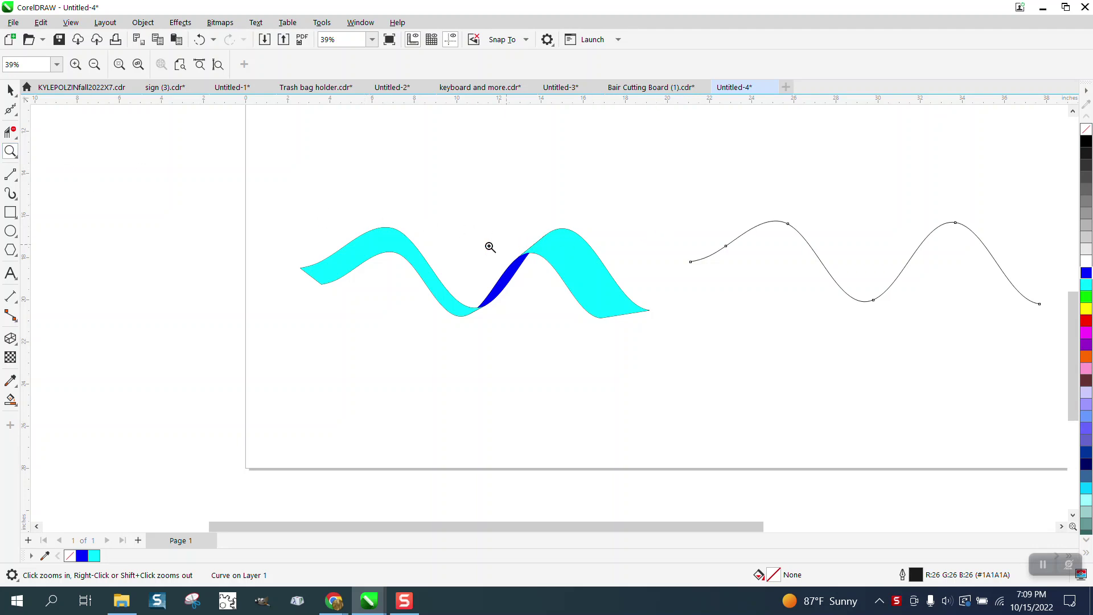
drag(303, 198, 769, 383)
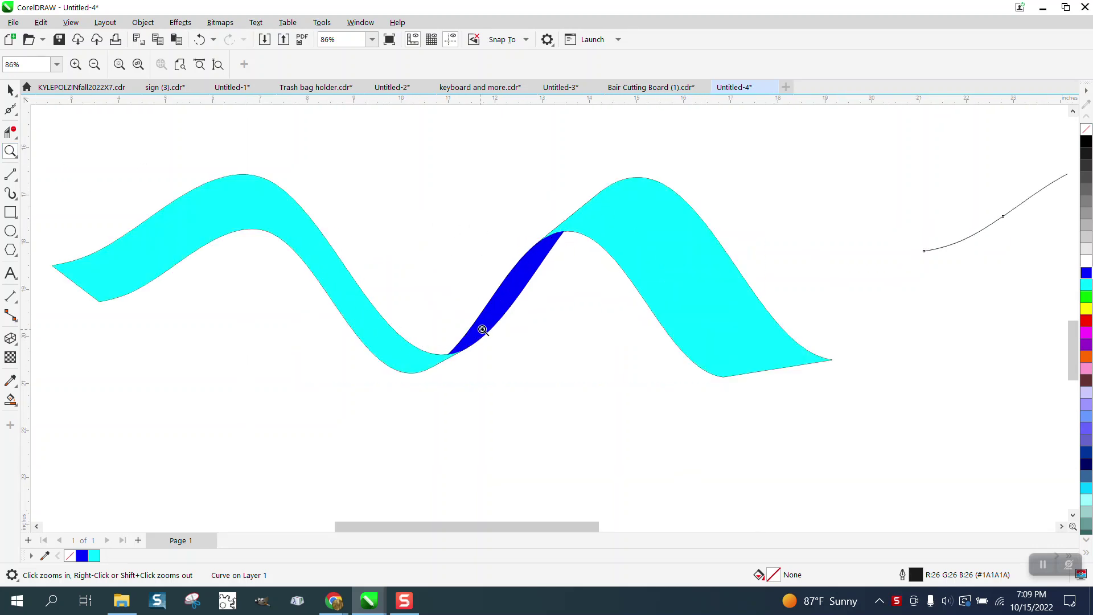
right_click(422, 268)
right_click(256, 244)
right_click(103, 216)
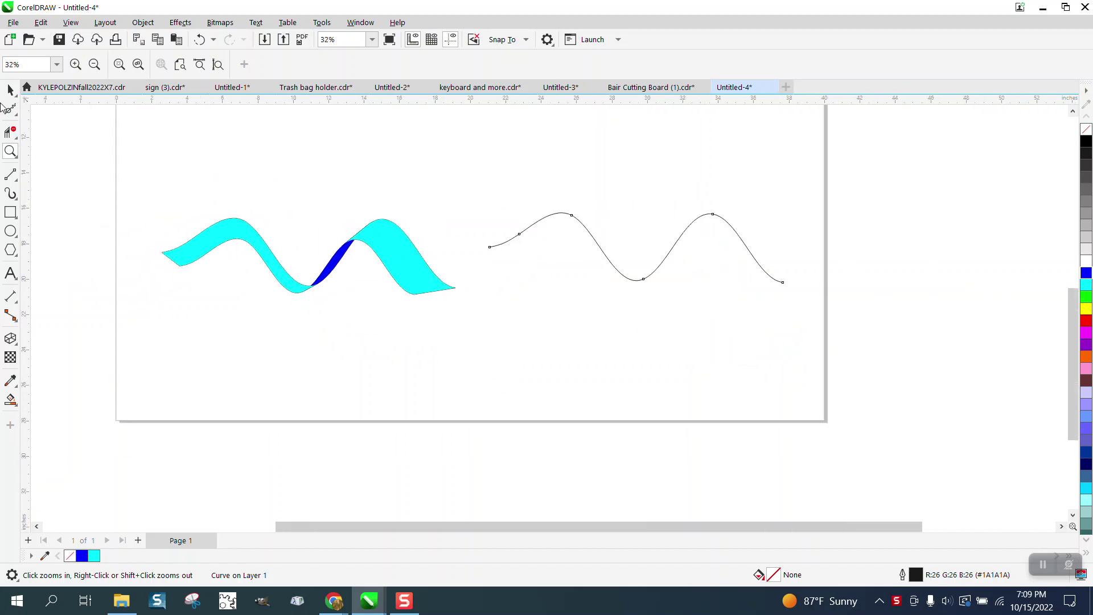
click(11, 90)
click(574, 220)
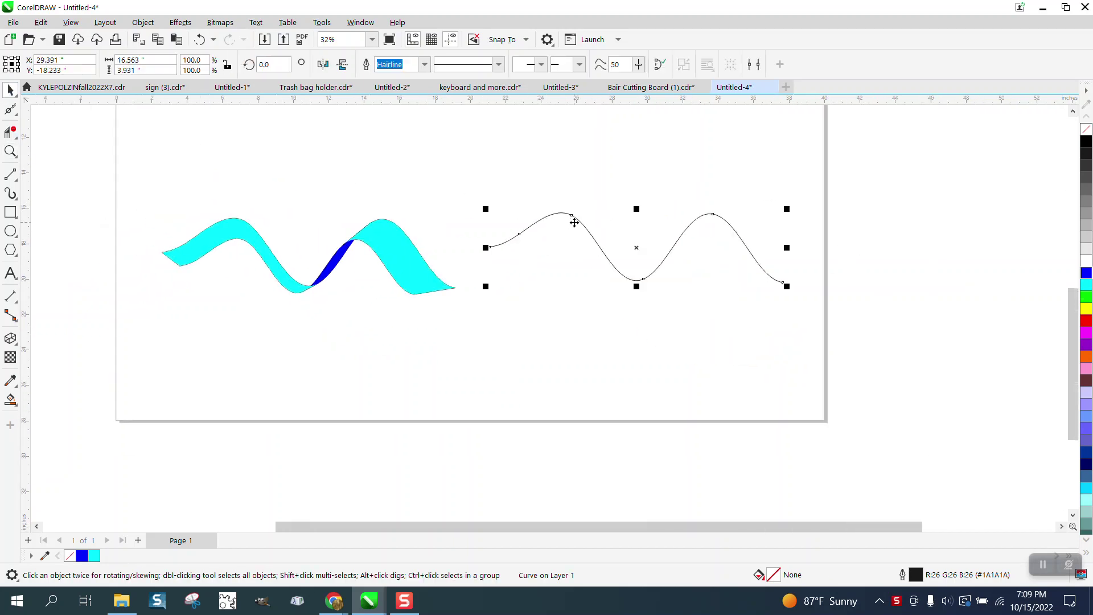
Step: Extrude the wavy curve and adjust its depth and vanishing point
click(15, 344)
click(52, 413)
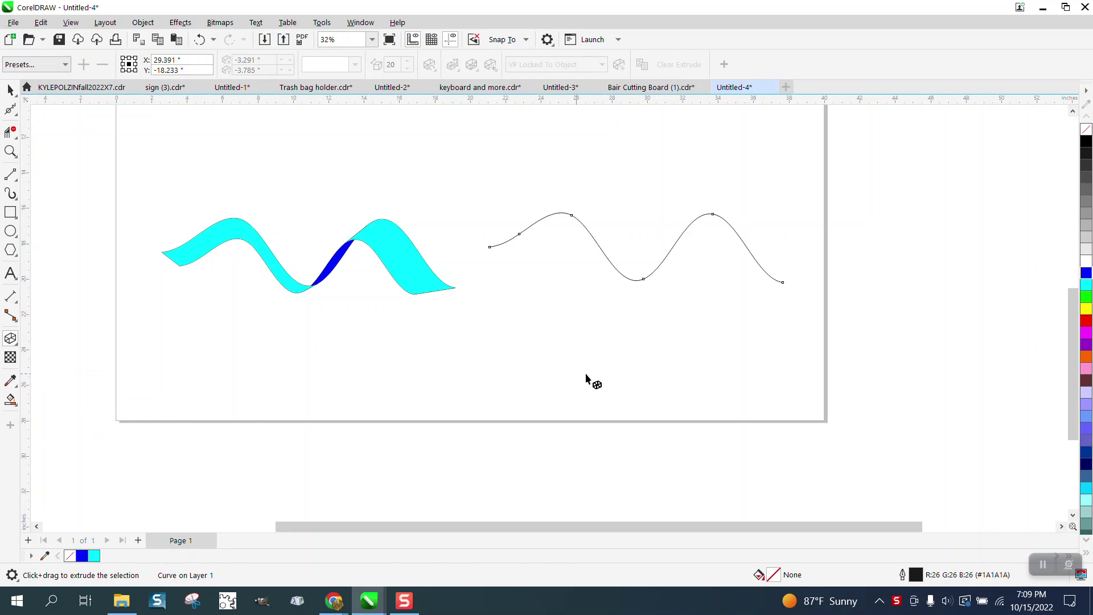
drag(646, 280, 597, 349)
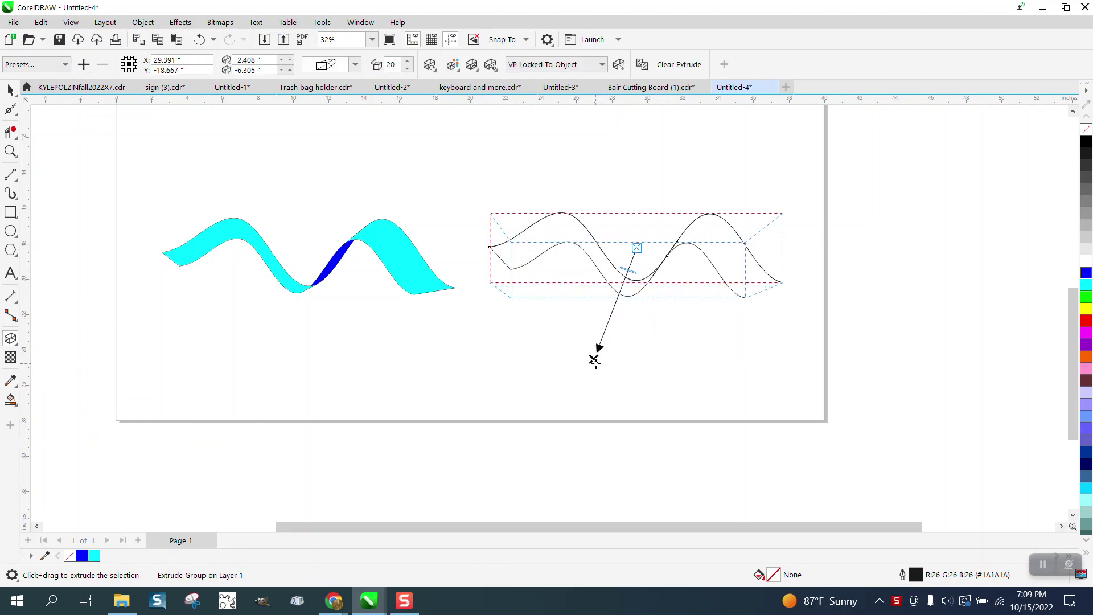
mouse_move(595, 358)
mouse_down()
mouse_move(665, 363)
mouse_move(652, 315)
mouse_move(606, 312)
mouse_up()
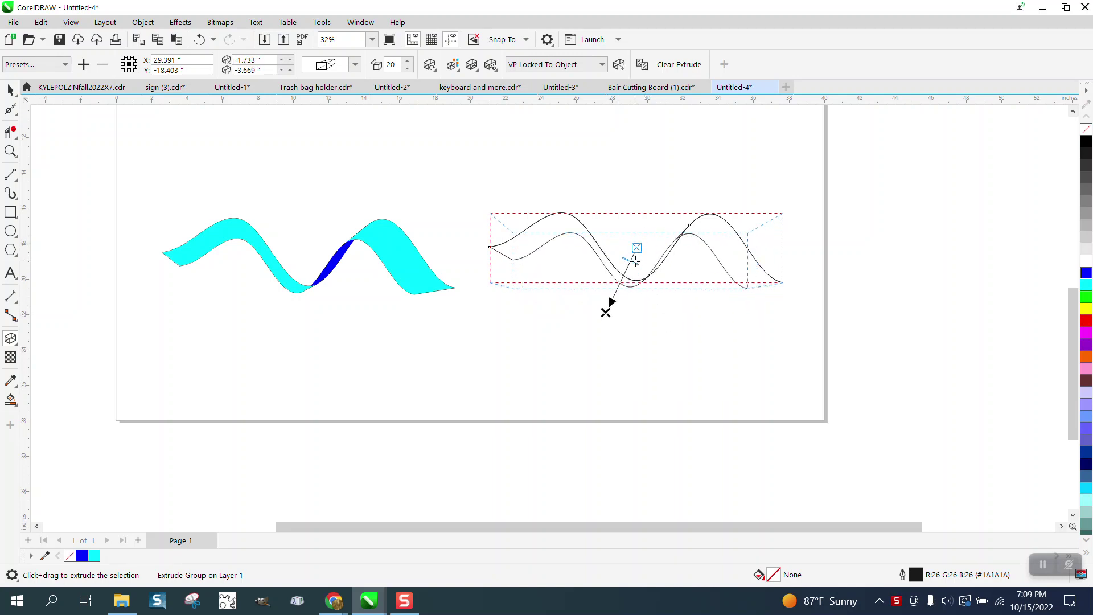
drag(633, 262, 636, 259)
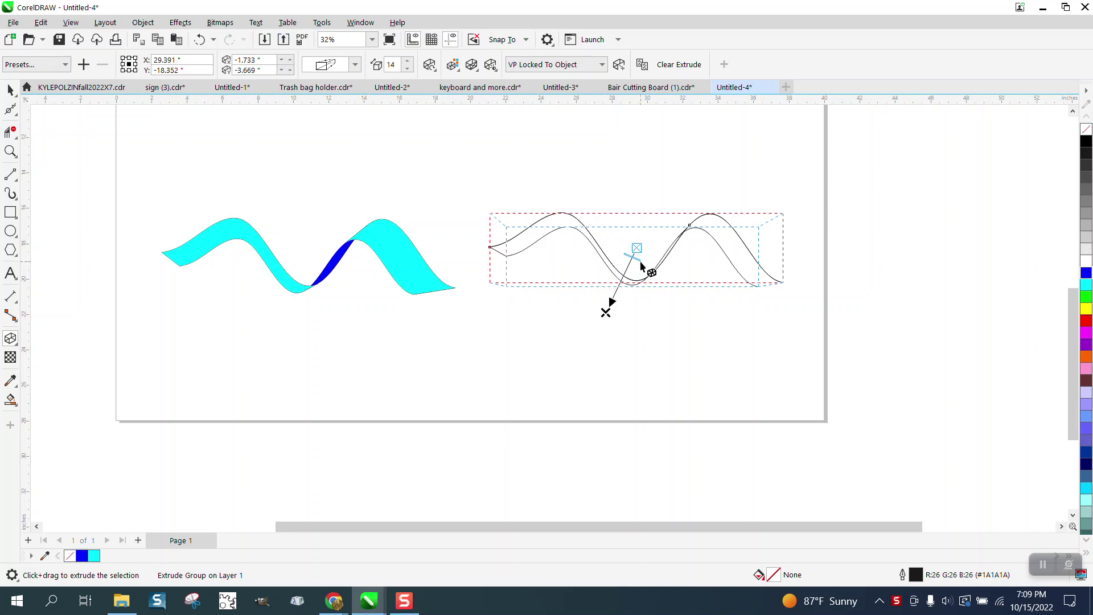
drag(637, 261, 634, 305)
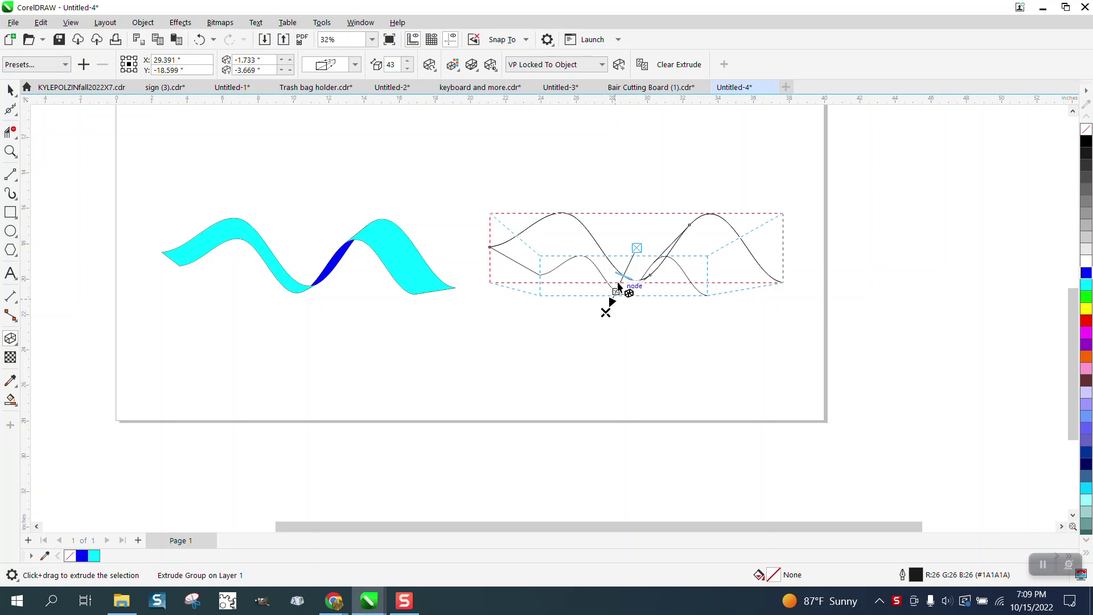
drag(625, 274, 655, 286)
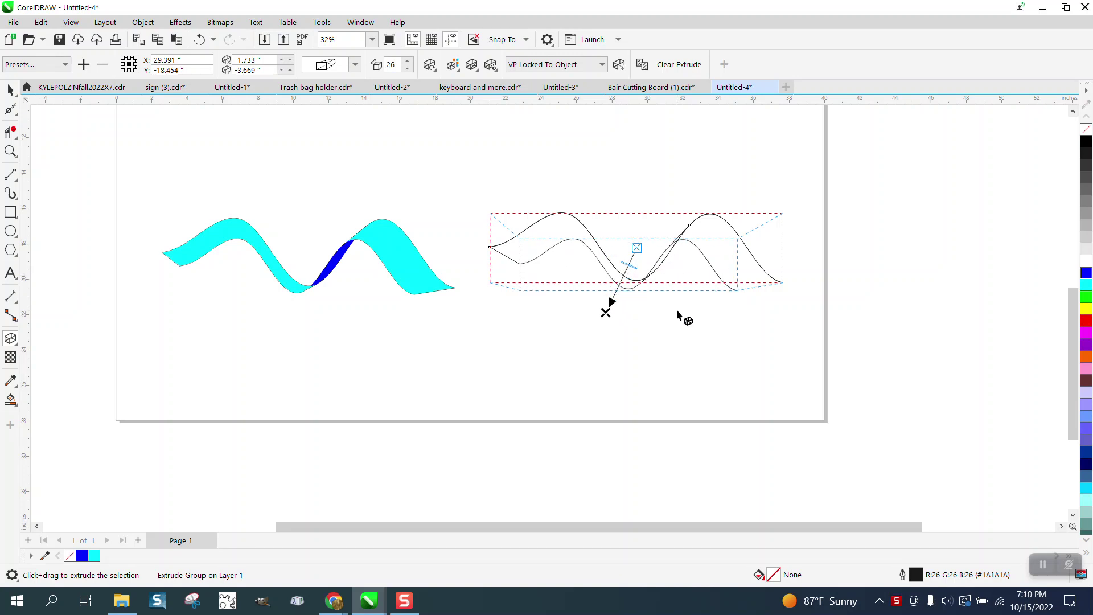
drag(605, 313, 625, 323)
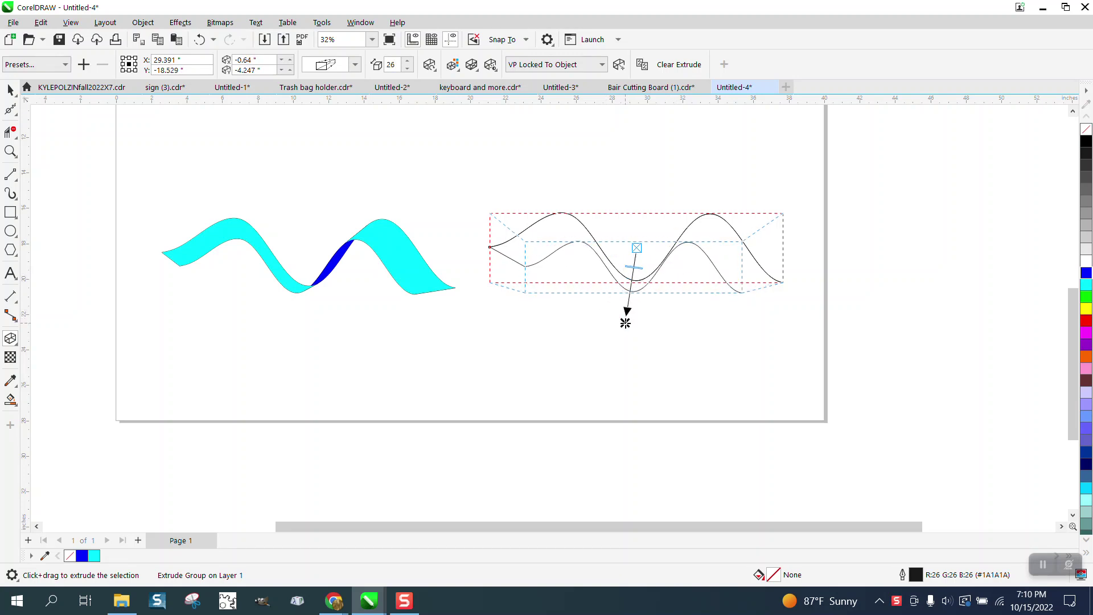
Step: Make it a shallow back-enlarged extrusion with the vanishing point near the curve
click(353, 65)
click(371, 108)
mouse_move(626, 322)
mouse_down()
mouse_move(647, 329)
mouse_move(646, 302)
mouse_move(642, 400)
mouse_up()
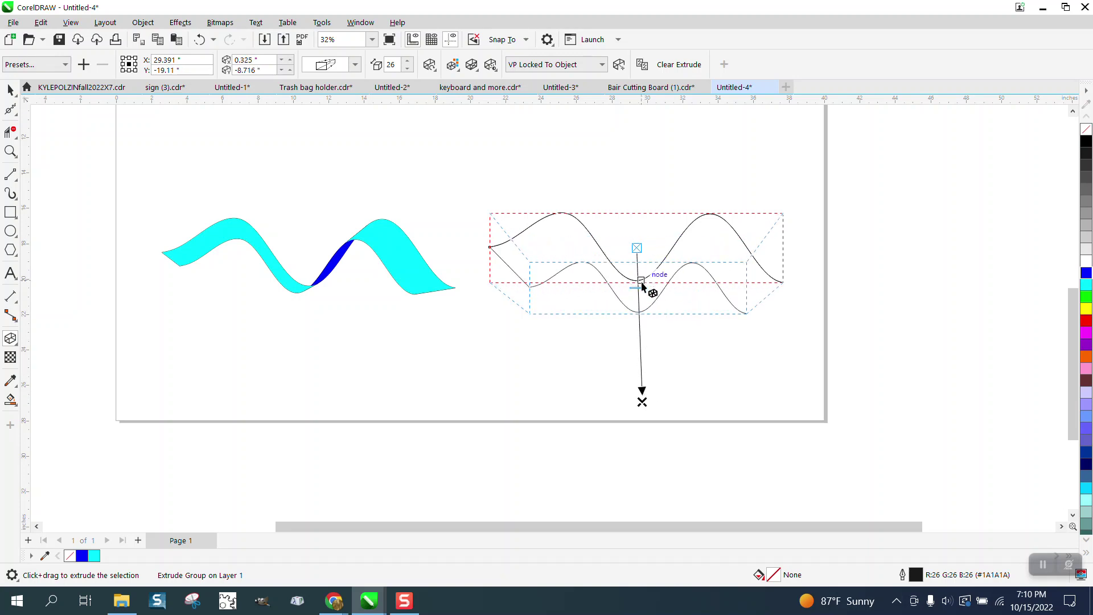
drag(639, 288, 643, 269)
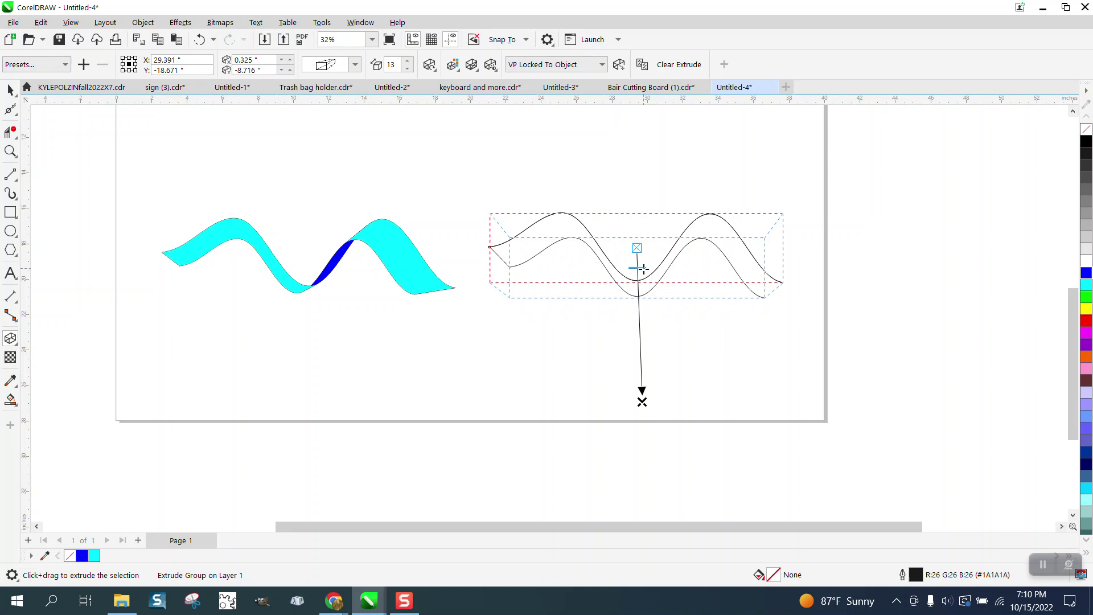
mouse_move(643, 399)
mouse_down()
mouse_move(608, 385)
mouse_move(581, 351)
mouse_up()
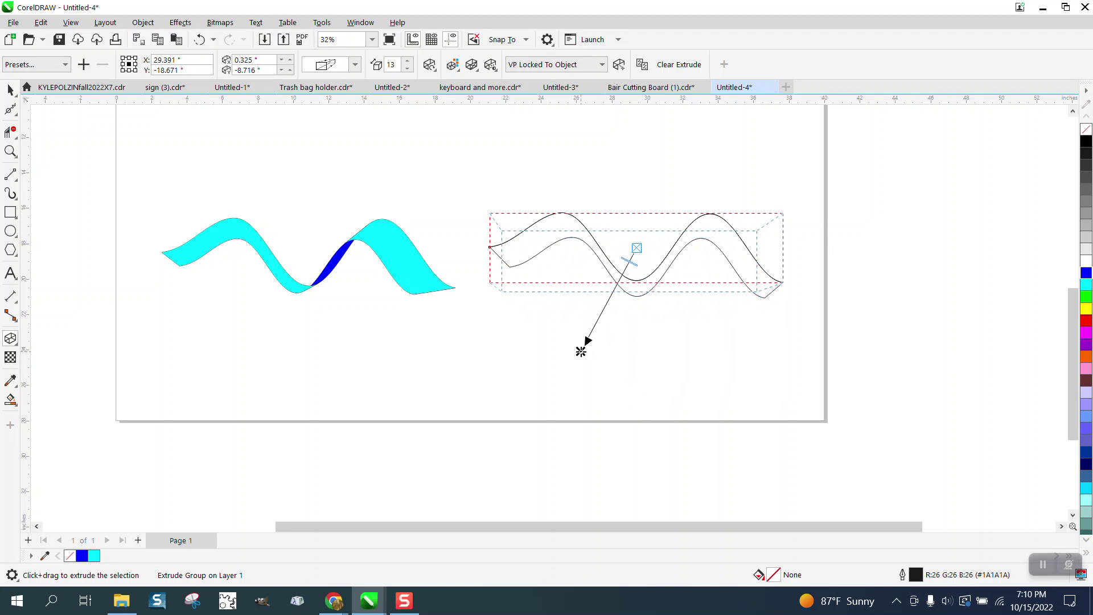
click(355, 66)
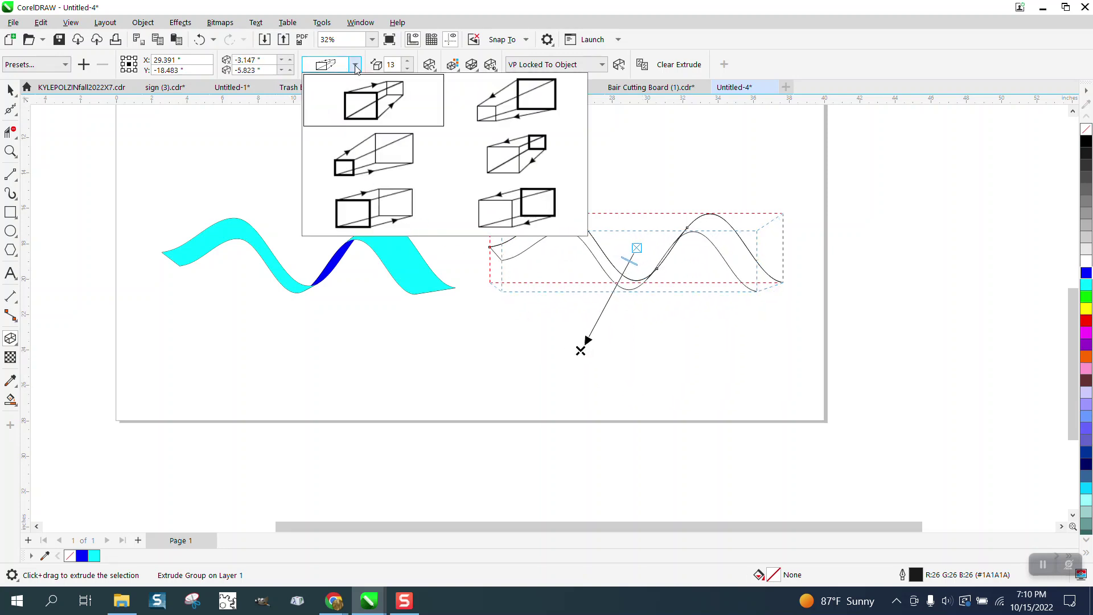
click(384, 153)
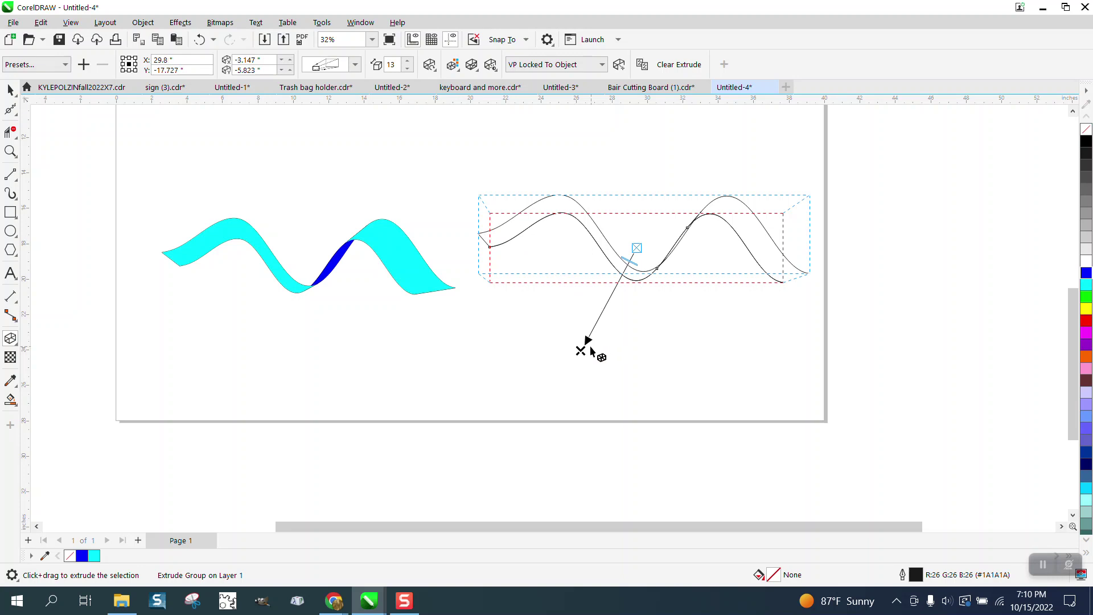
drag(587, 349, 567, 282)
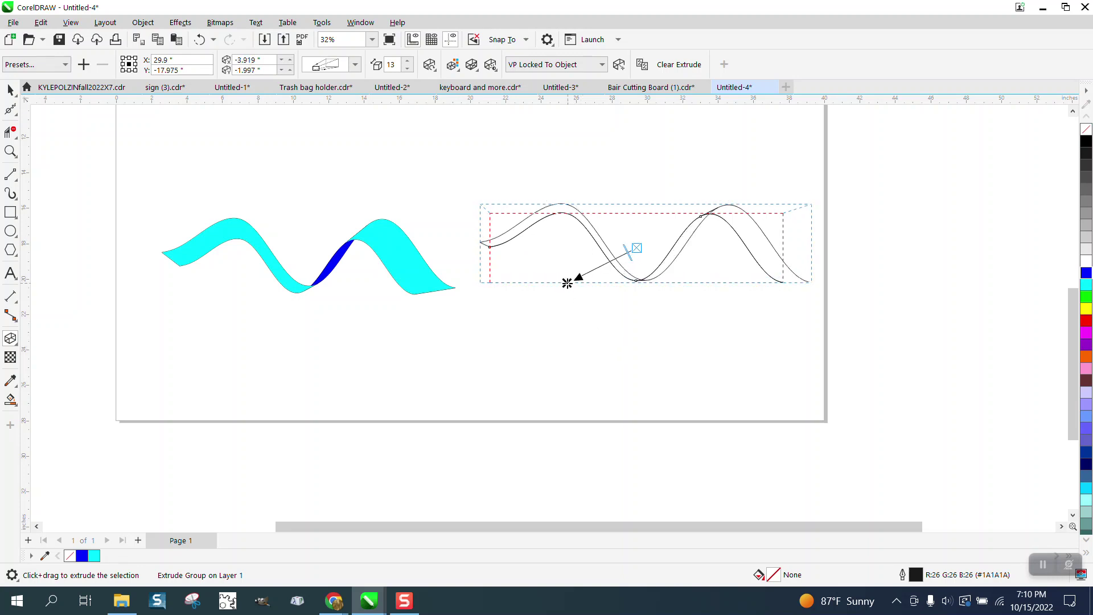
Step: Break the extrusion apart into two separate curve objects
key(space)
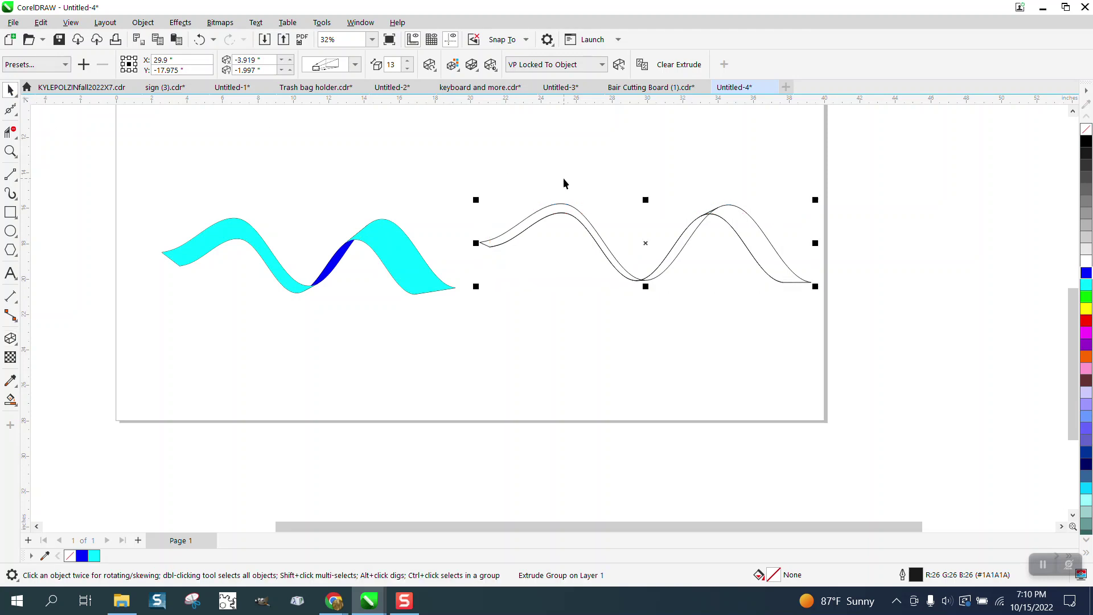
click(142, 22)
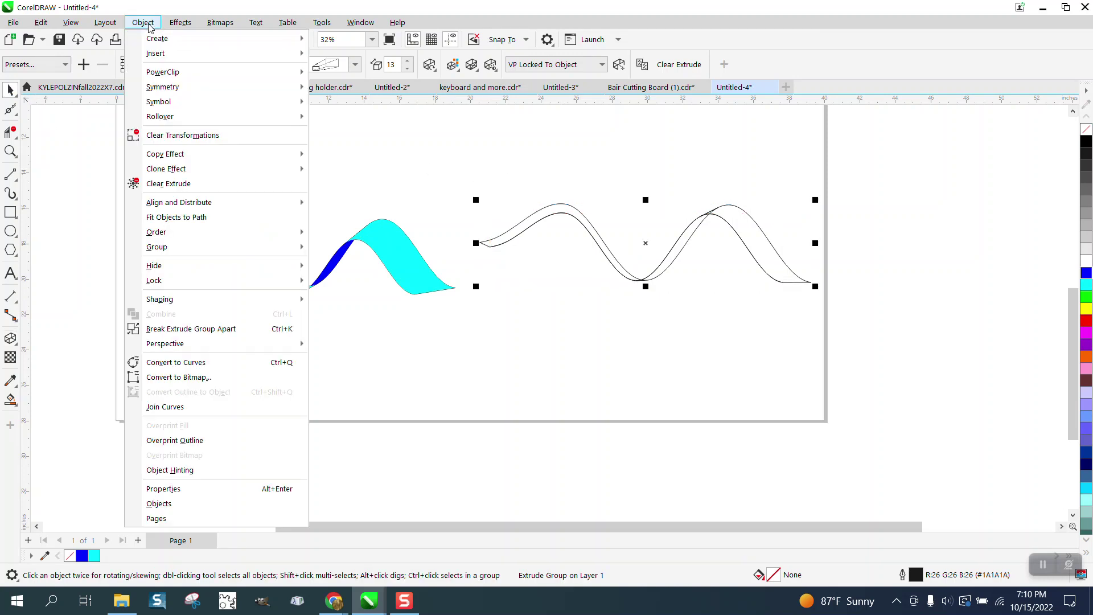
click(210, 334)
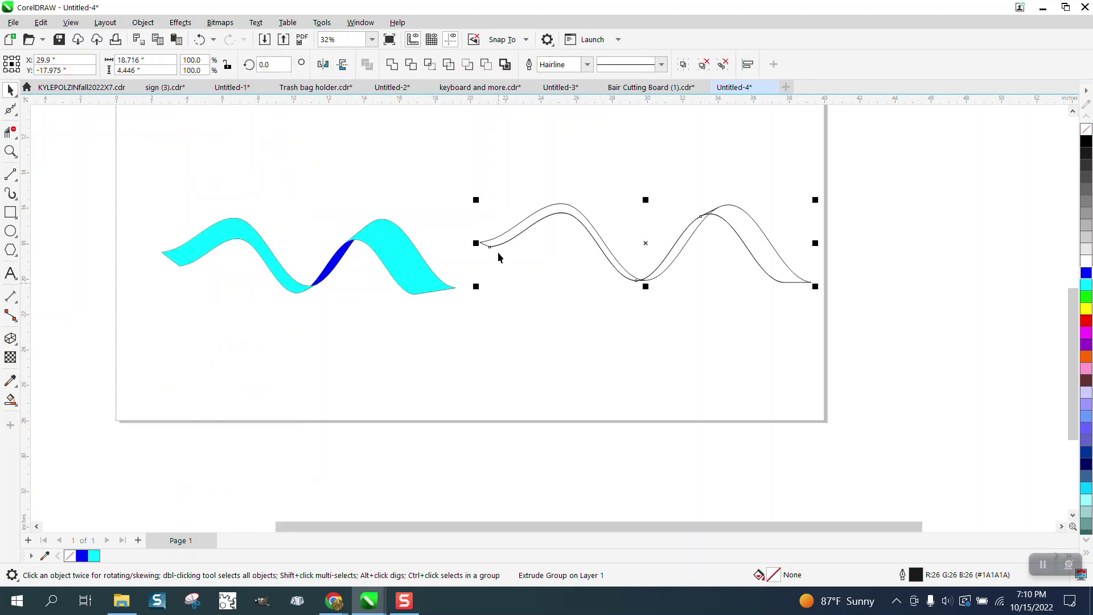
Step: Marquee-zoom in on the outlined wave band
click(10, 152)
drag(473, 167, 840, 327)
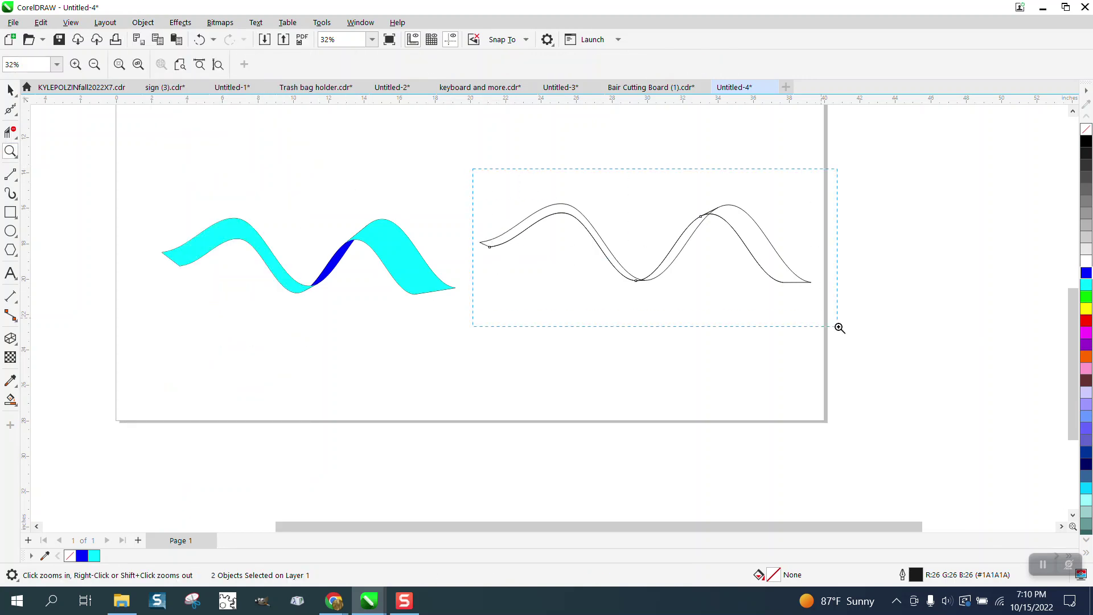
click(10, 398)
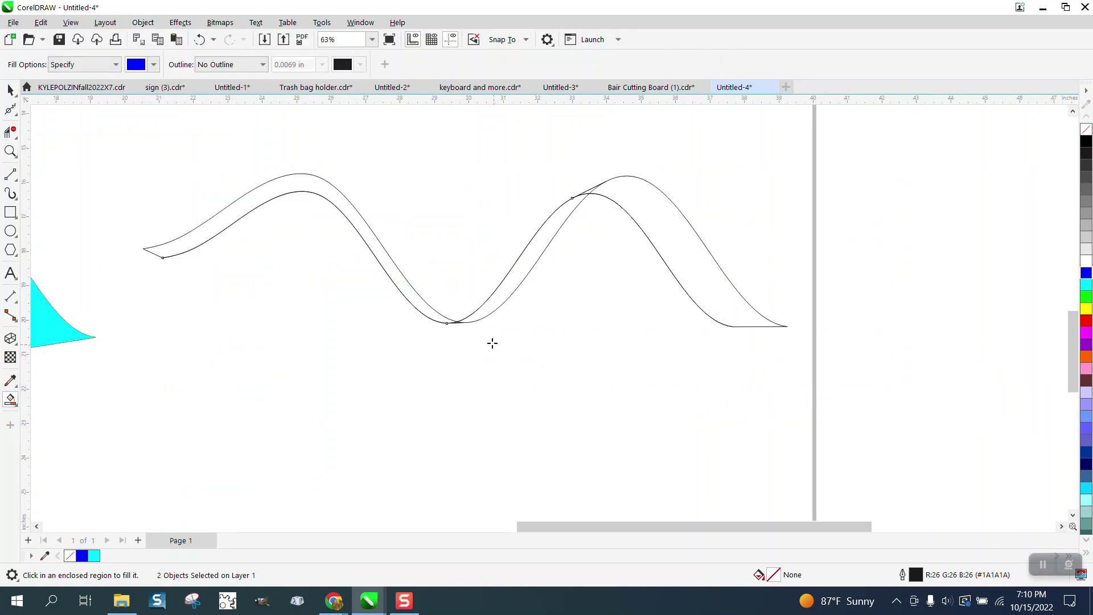
Step: Zoom into the trough and delete the short overlapping segment where the curves cross
click(10, 151)
drag(411, 282, 564, 392)
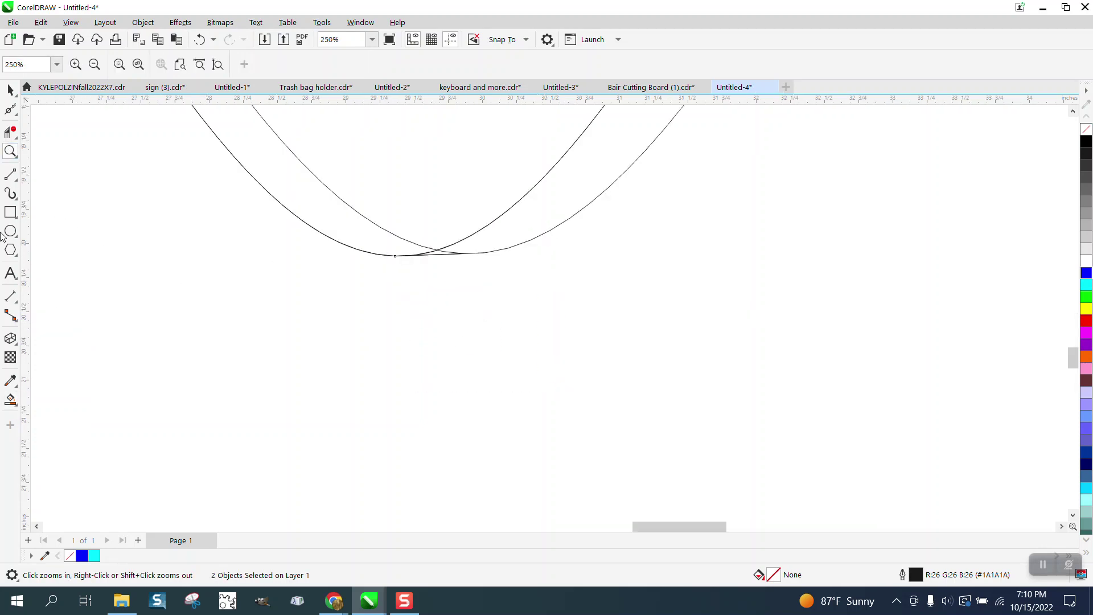
click(20, 138)
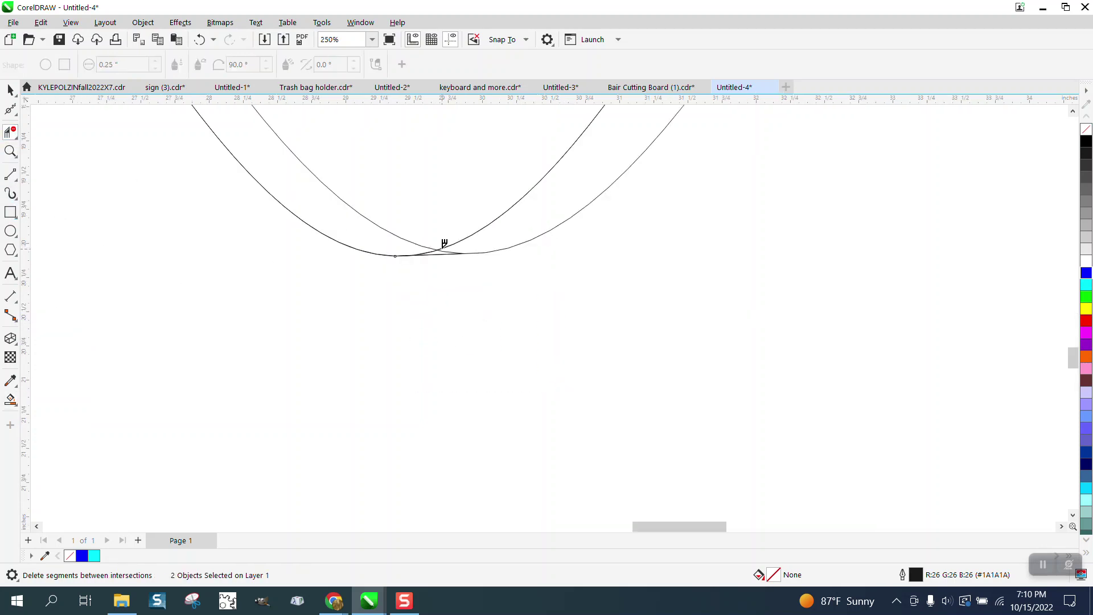
click(445, 247)
scroll(378, 344, down, 2)
scroll(368, 349, down, 2)
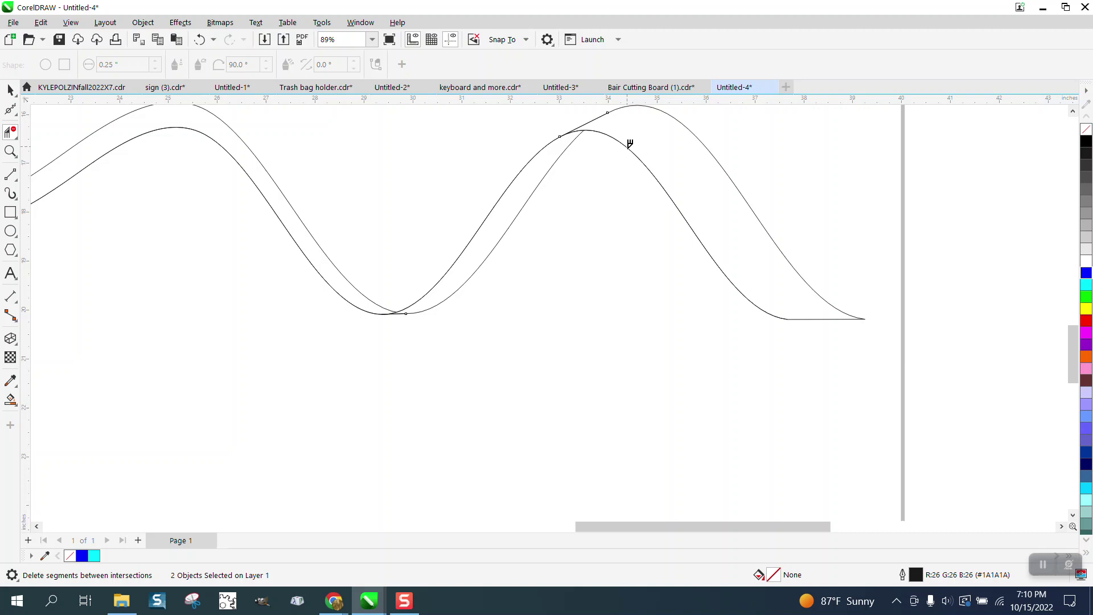
scroll(623, 190, down, 1)
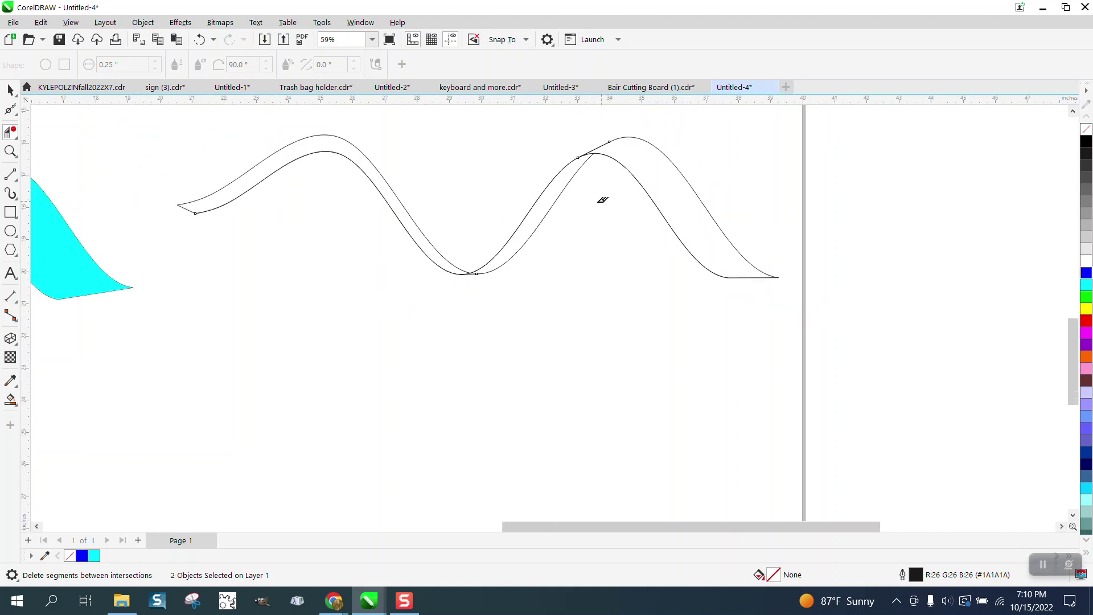
click(11, 400)
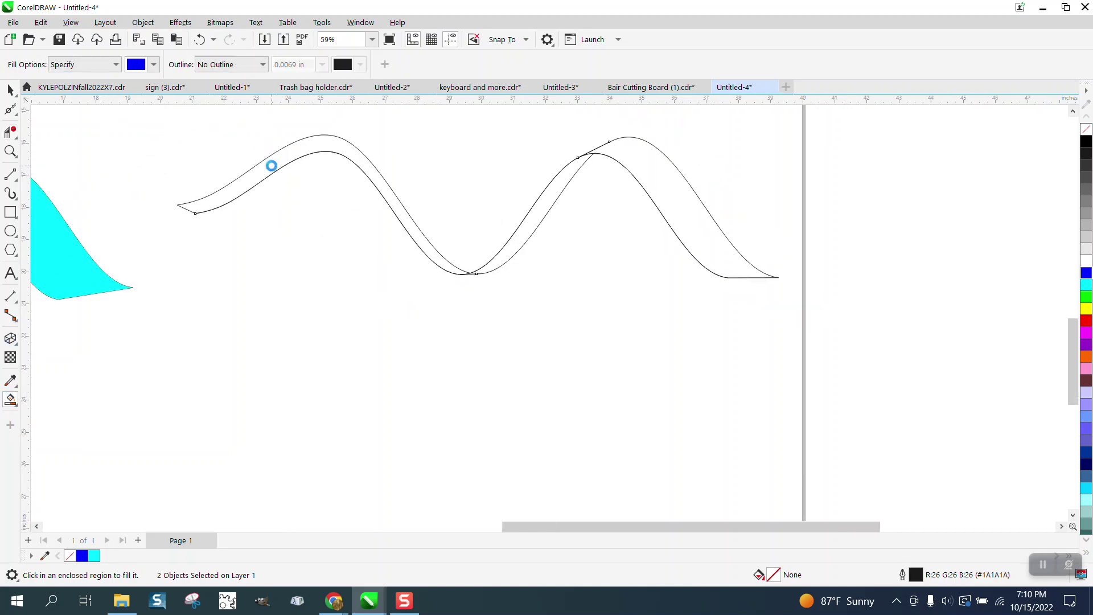
click(271, 166)
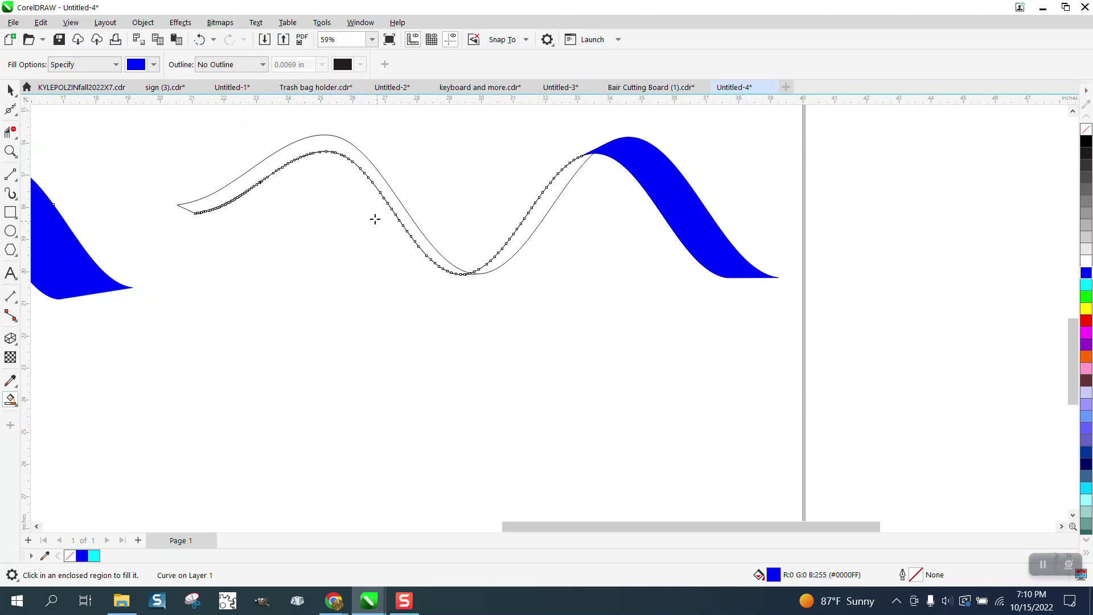
click(10, 90)
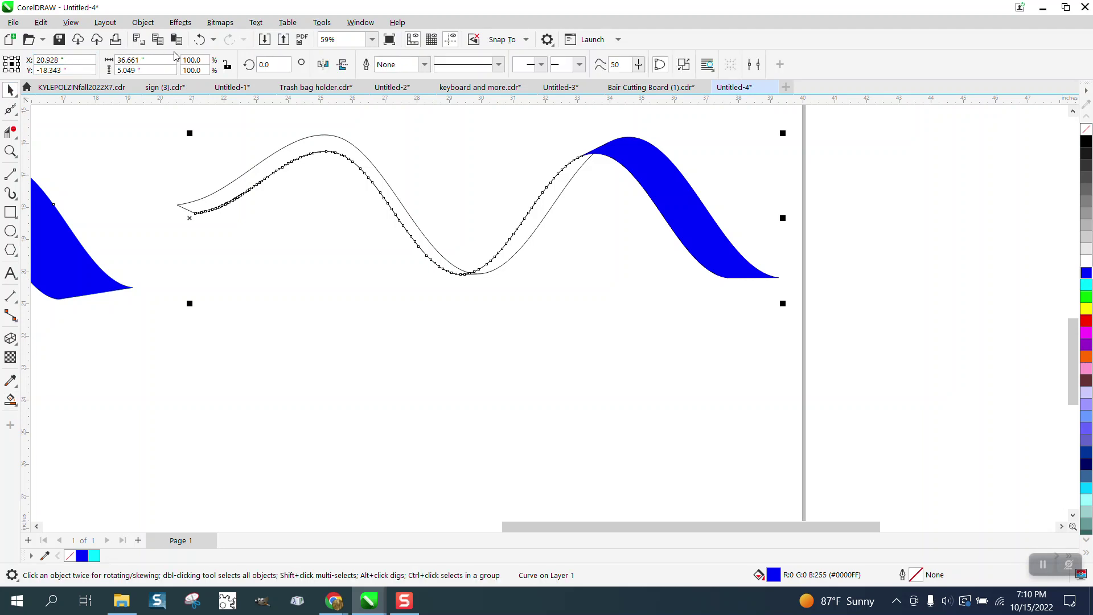
click(200, 40)
click(215, 109)
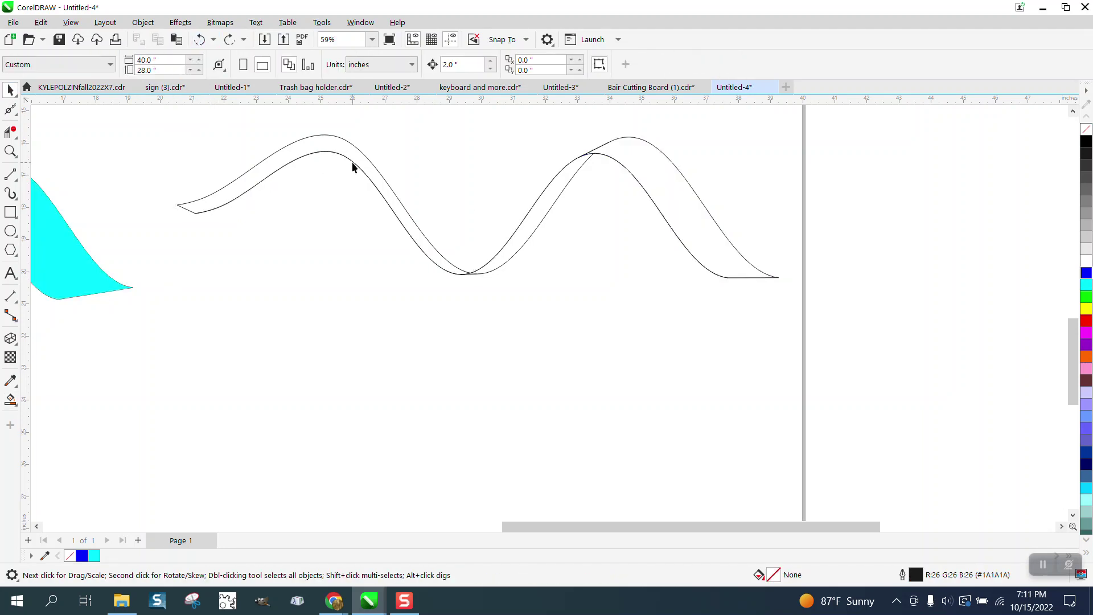
Step: Drop a copy of the wave curve below the ribbon and zoom into the trough
drag(338, 158, 340, 335)
click(11, 151)
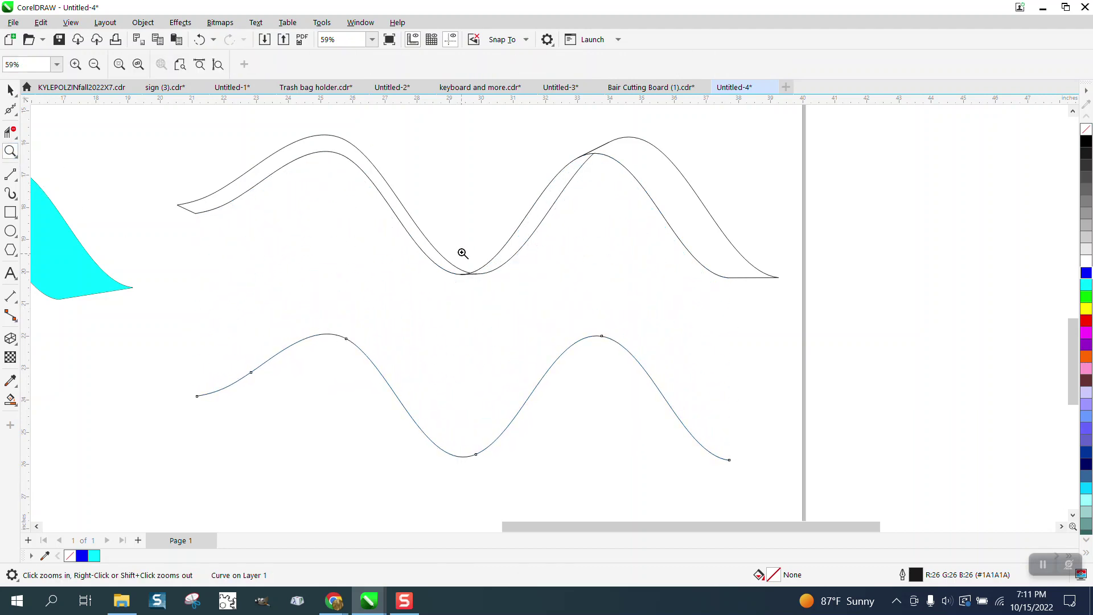
click(462, 254)
scroll(513, 306, down, 3)
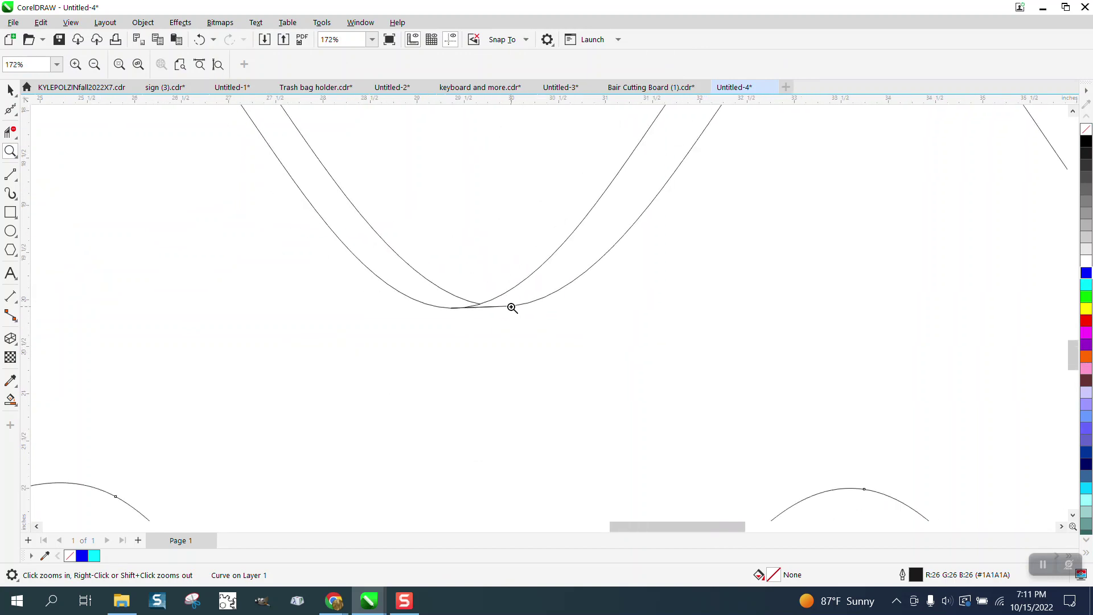
scroll(365, 249, down, 3)
scroll(453, 250, down, 1)
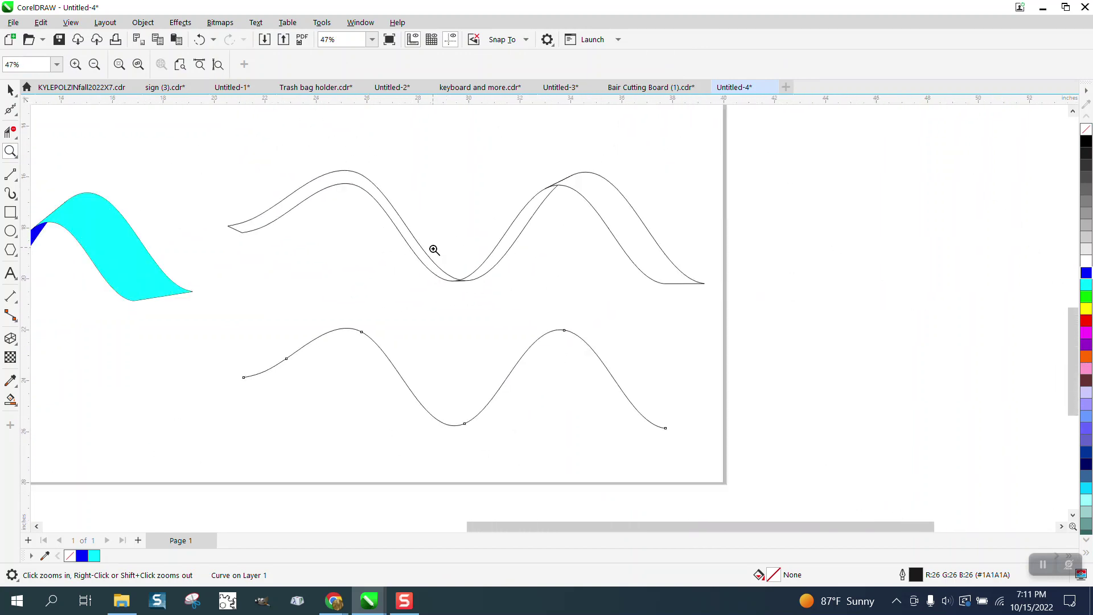
Step: Smart Fill the left and right bands blue and the twisted middle band cyan
click(11, 399)
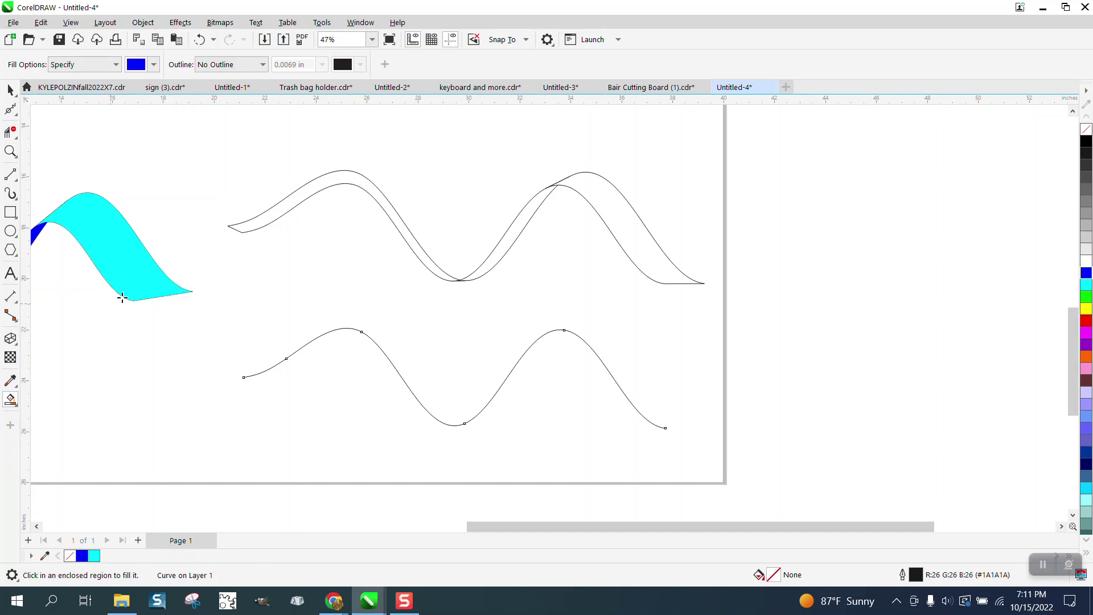
click(293, 197)
click(607, 203)
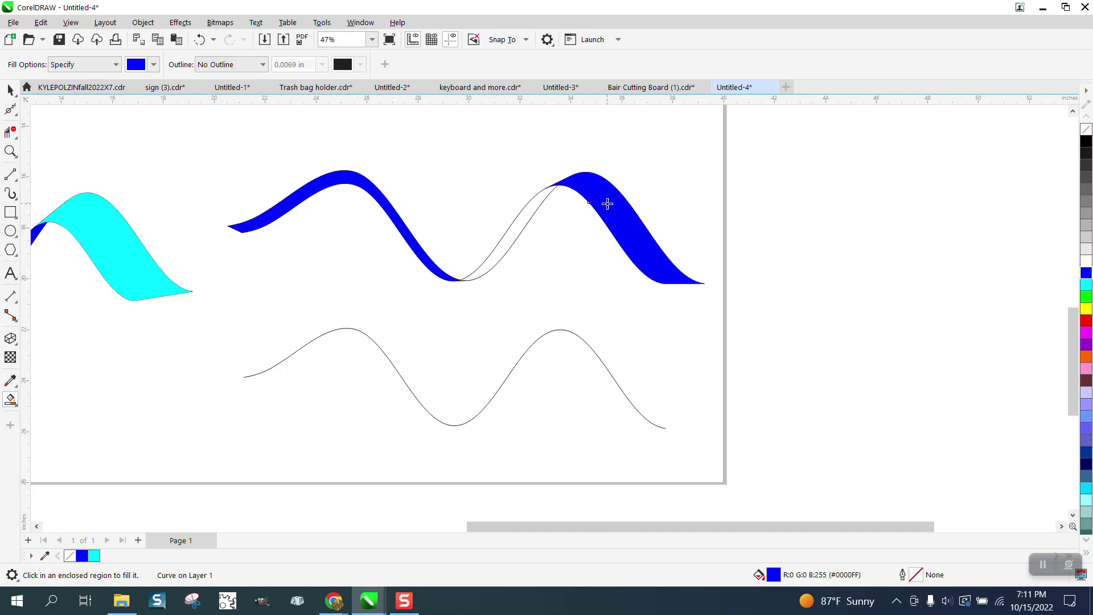
click(154, 65)
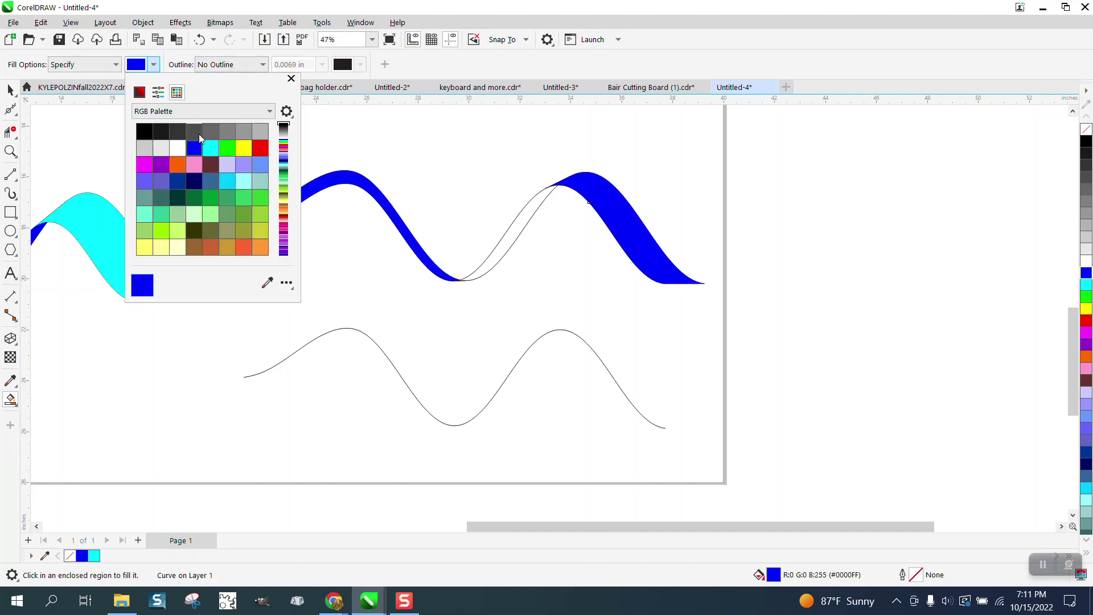
click(210, 148)
click(513, 239)
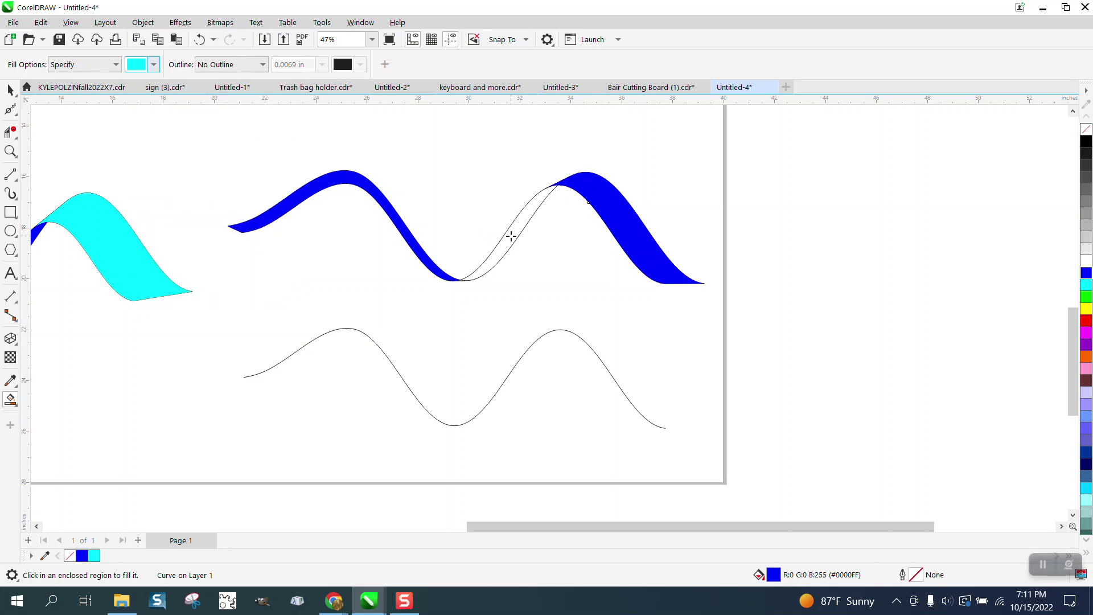
Step: Zoom in on the filled ribbon and deselect the cyan band
click(10, 90)
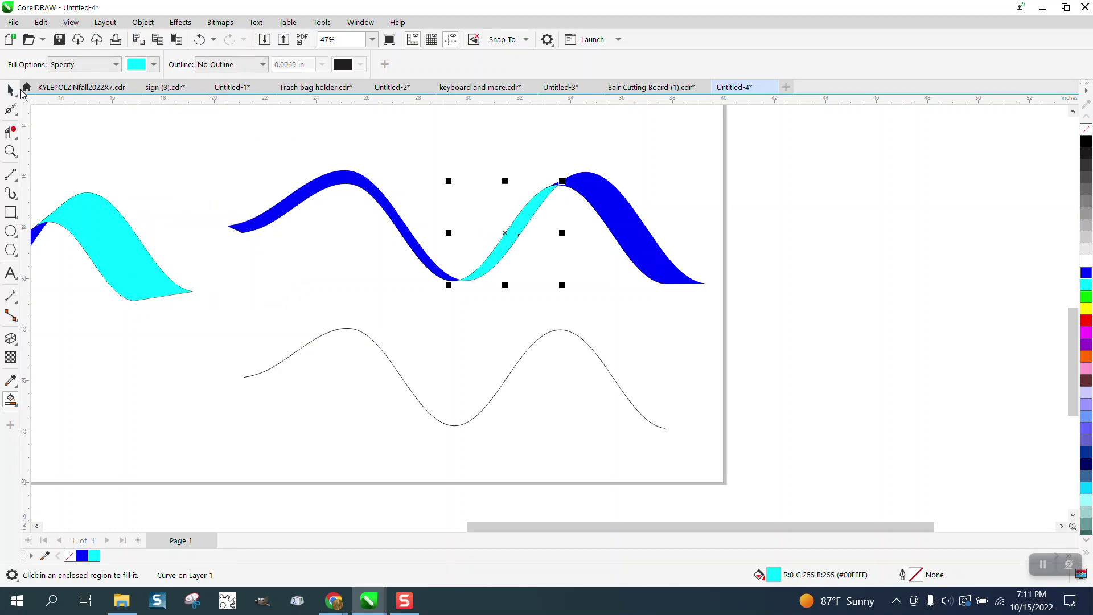
click(11, 151)
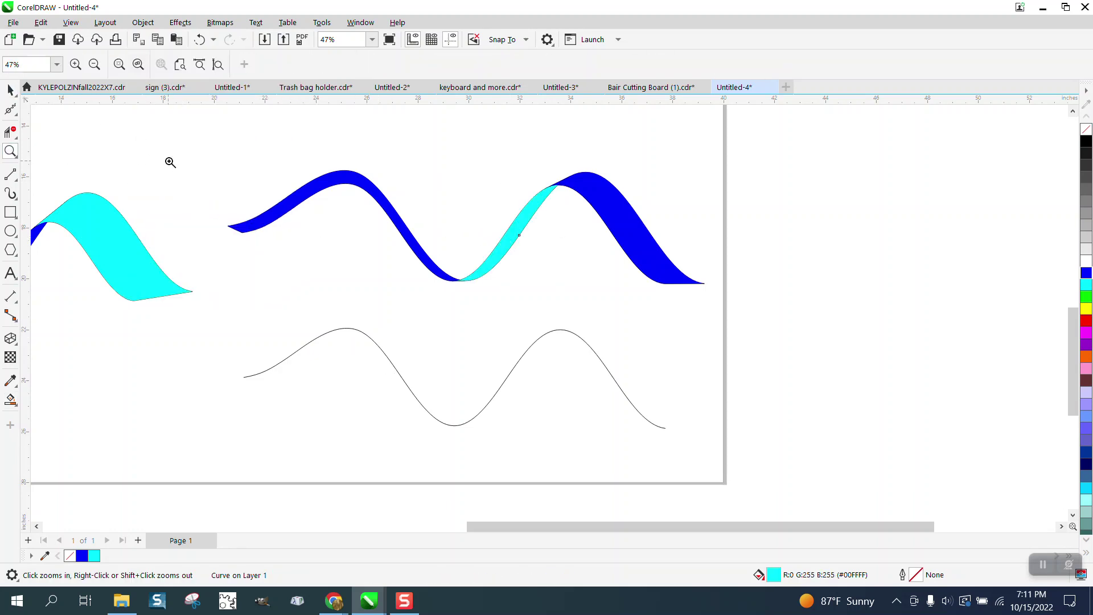
mouse_move(177, 142)
mouse_down()
mouse_move(664, 311)
mouse_move(790, 366)
mouse_up()
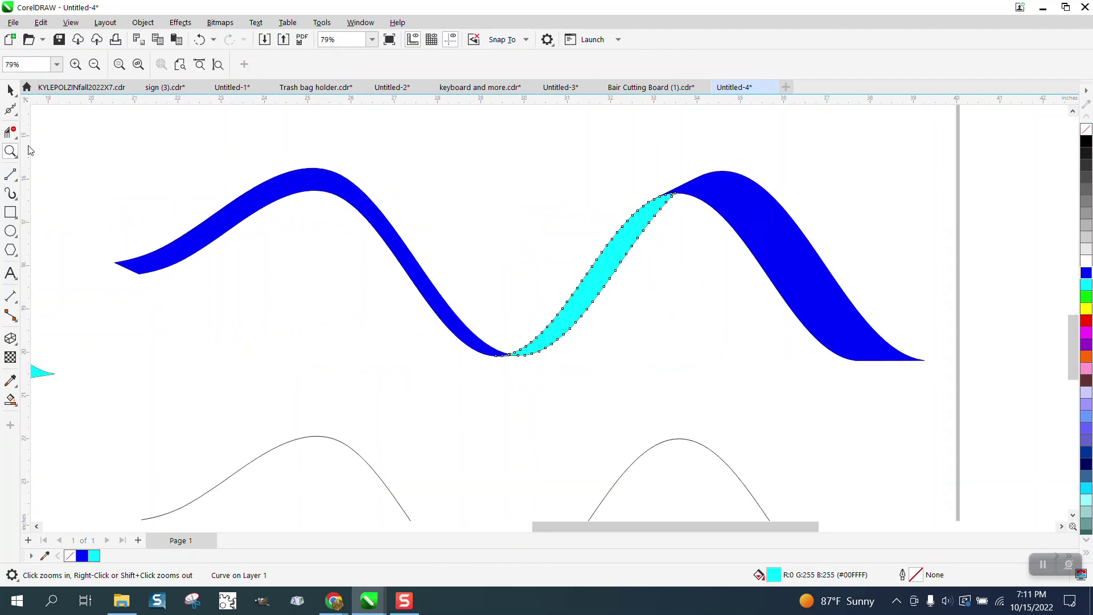
click(11, 90)
click(104, 127)
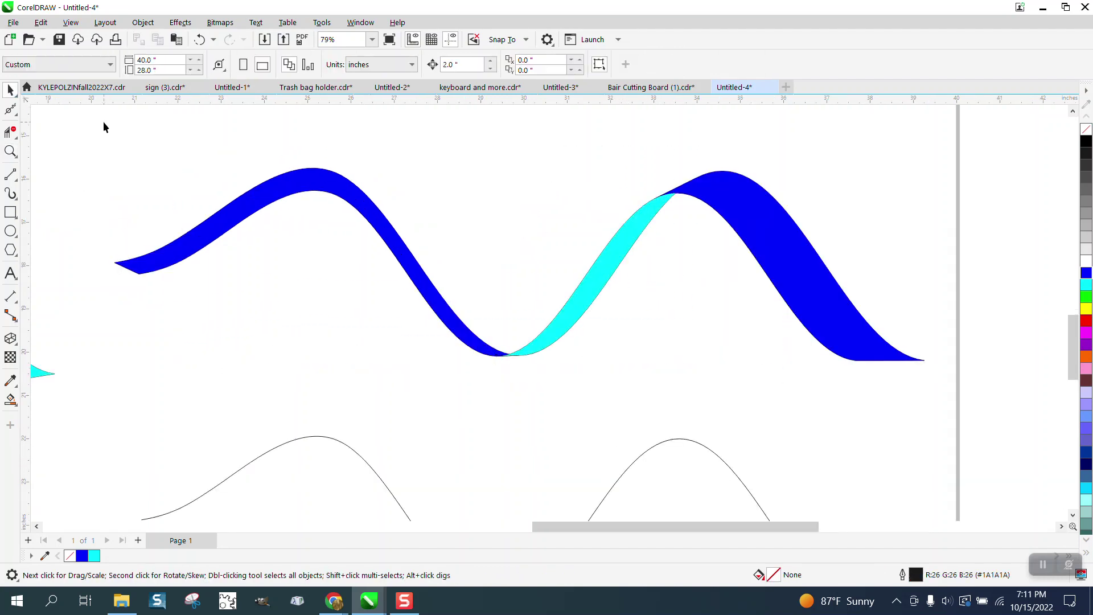
scroll(104, 126, down, 1)
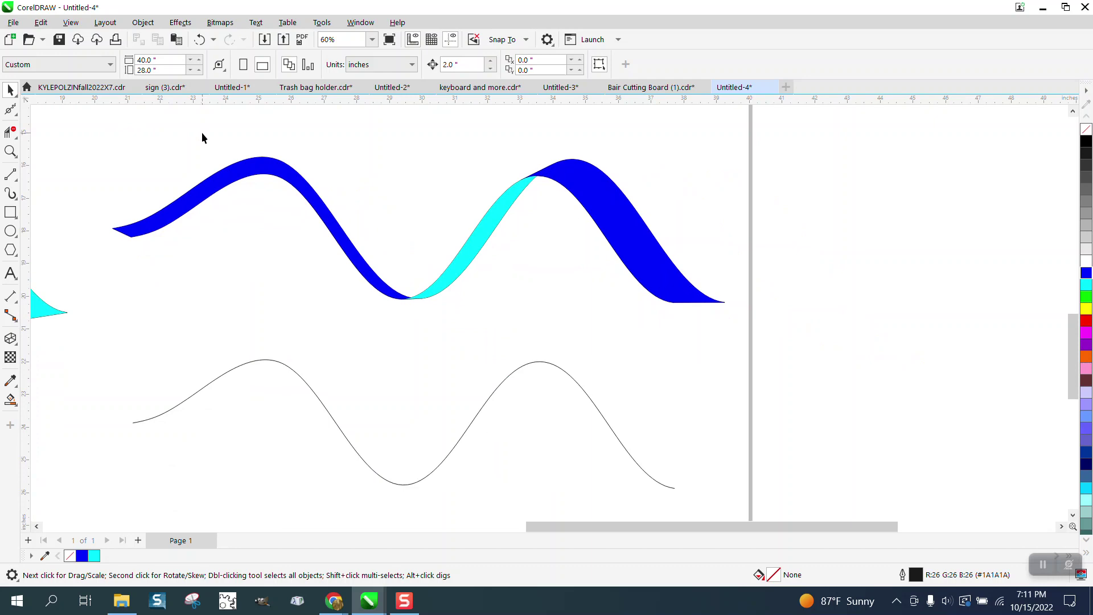